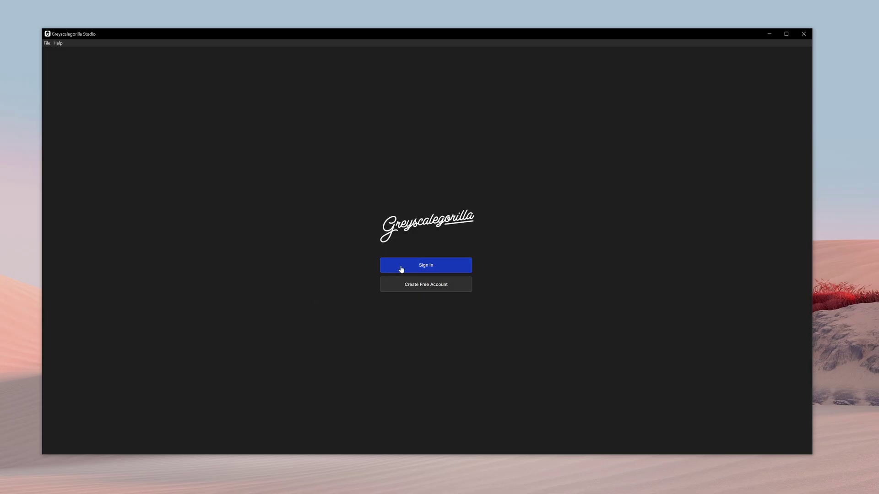
- Open the Support / Studio Connectors menu to show the Cinema4D link
click(402, 267)
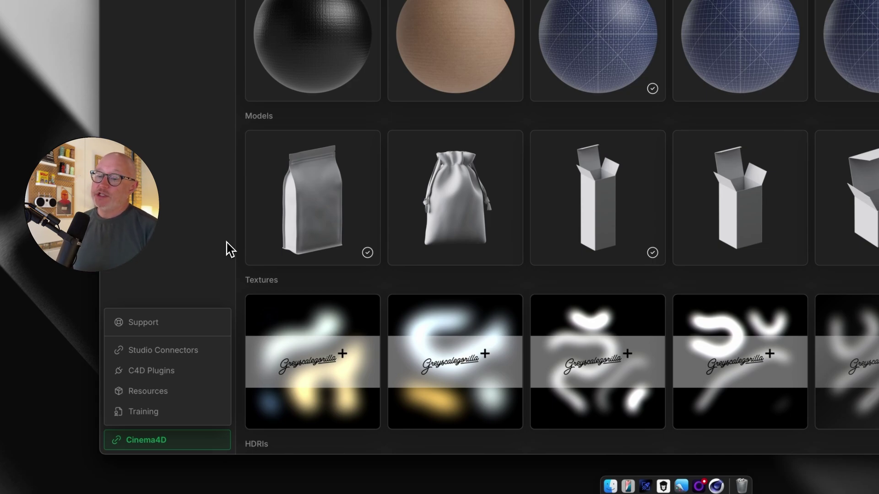
- Dismiss the Support / Studio Connectors popup to return to the New library page
click(220, 245)
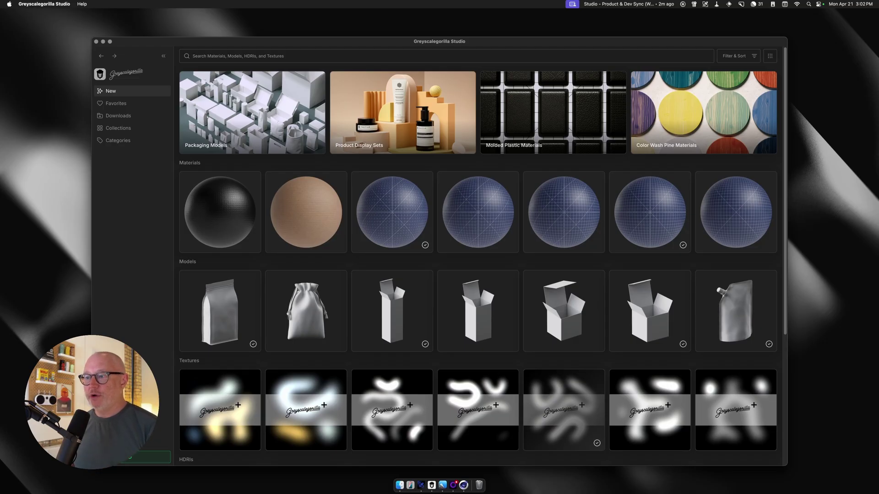
- Bring up the Cinema 4D bottle scene with the Studio library docked on the right
mouse_move(425, 248)
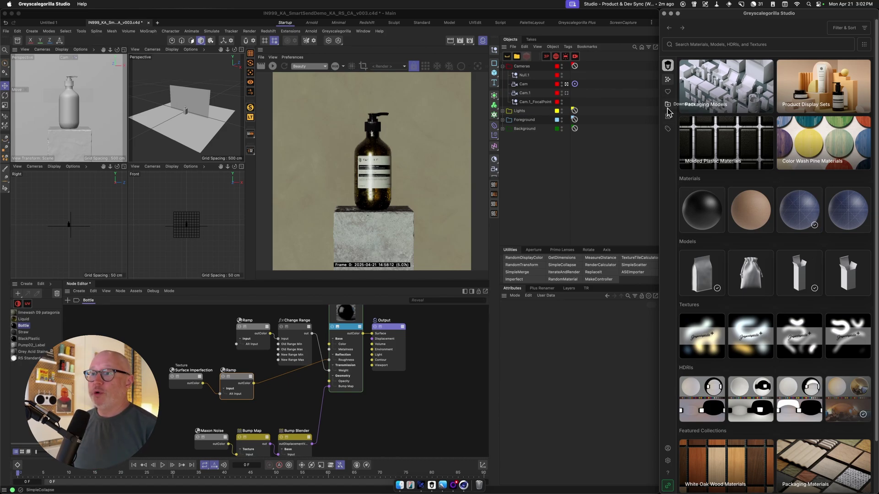
click(273, 66)
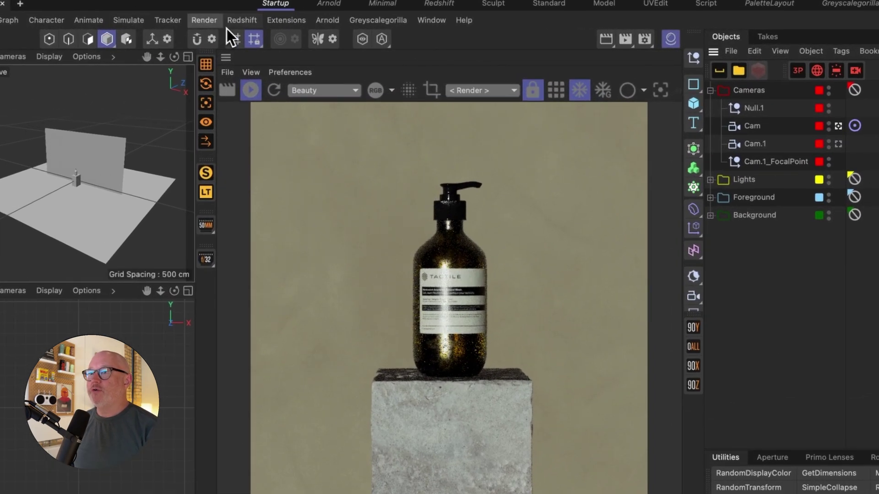
click(251, 25)
mouse_move(257, 63)
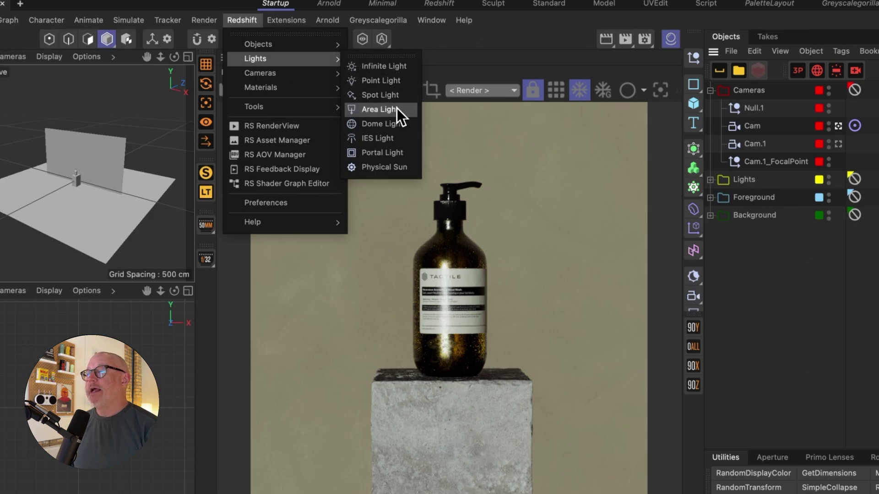
click(794, 399)
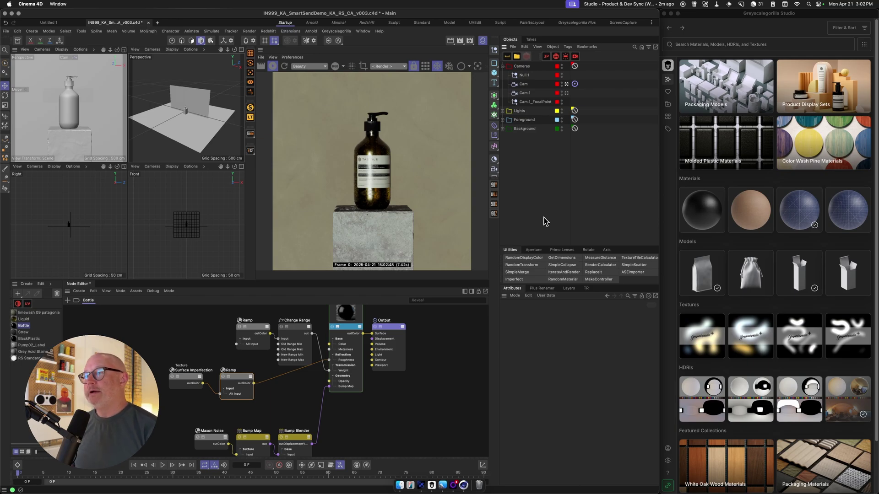
- Send the third favourite HDRI from Studio Favorites into the scene as a dome light
click(668, 95)
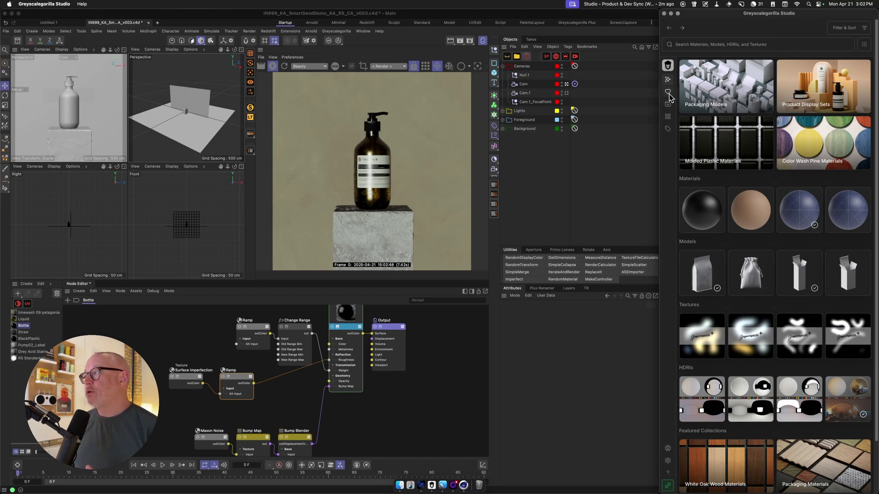
click(668, 93)
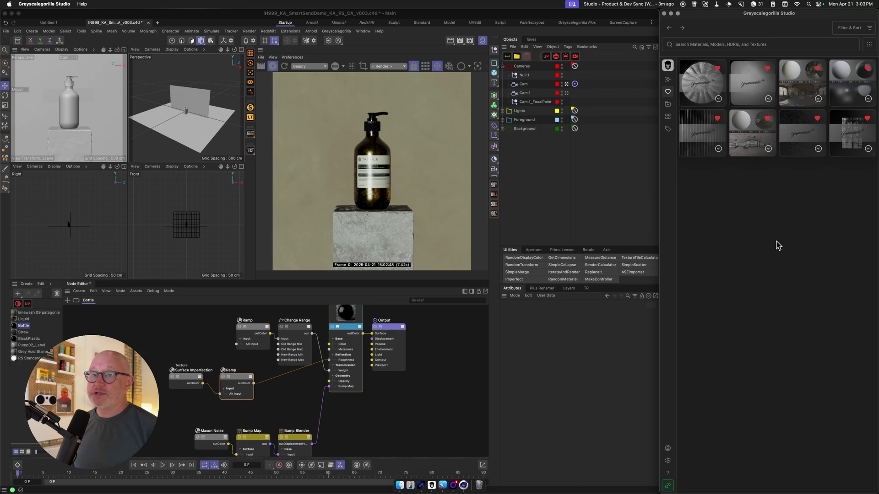
mouse_move(808, 93)
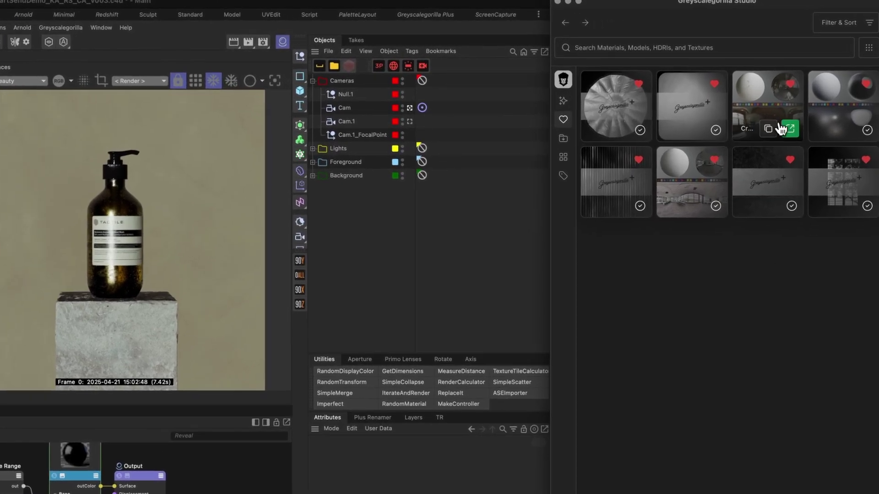
click(818, 98)
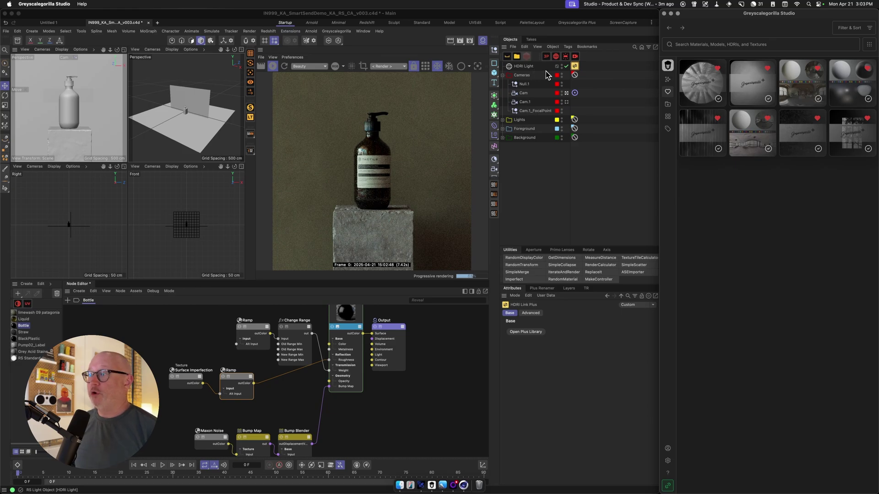
- Set the HDRI Light's exposure to 0.959 and saturation to 18.664
click(527, 69)
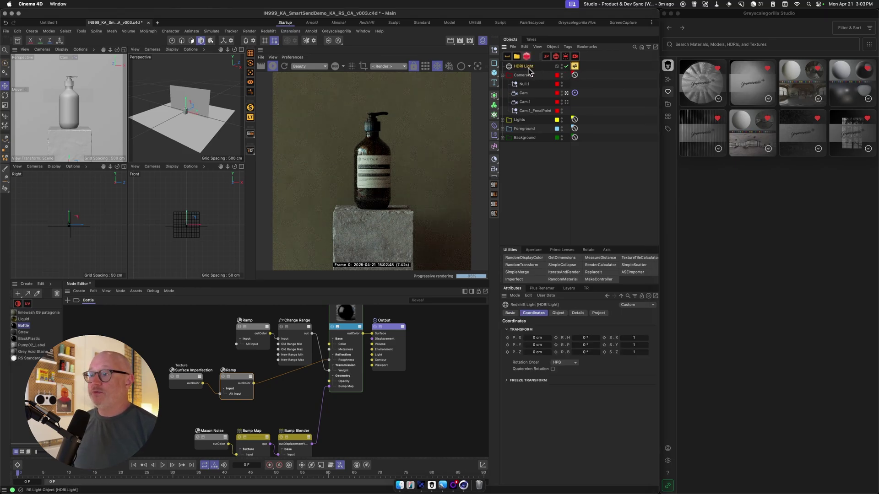
click(558, 313)
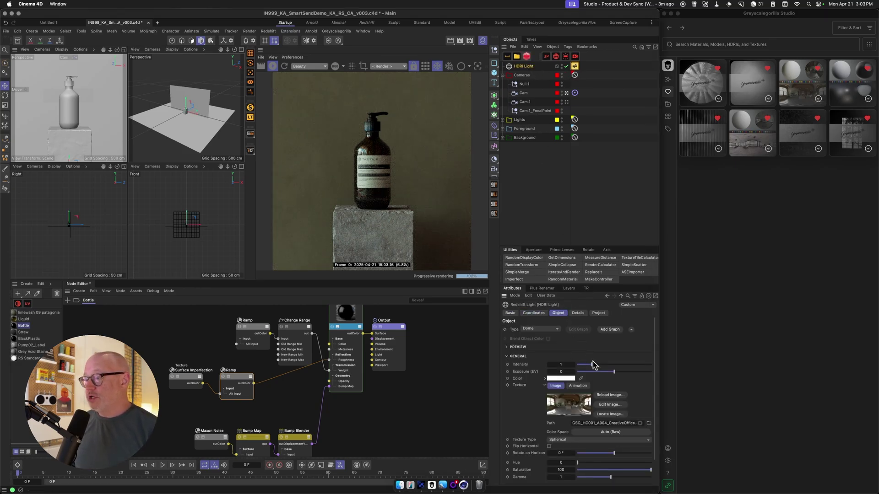
drag(614, 372, 618, 372)
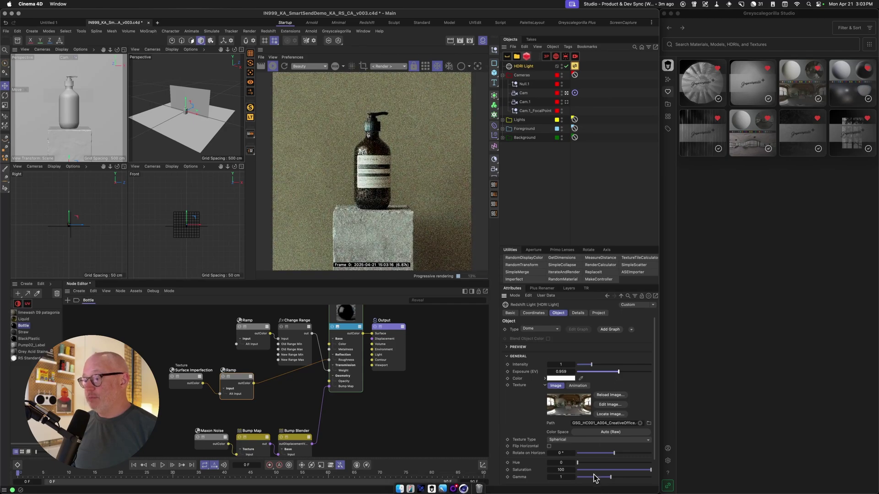
drag(594, 470, 591, 470)
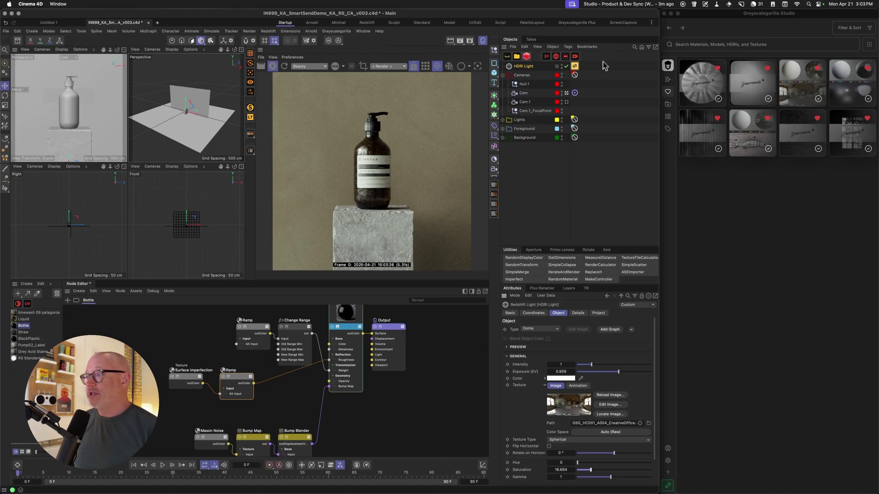
- Preview the 360 HDRI Tutorial, Botanical Gardens 1 and Creative Office HDRIs from Downloads on the light
click(574, 66)
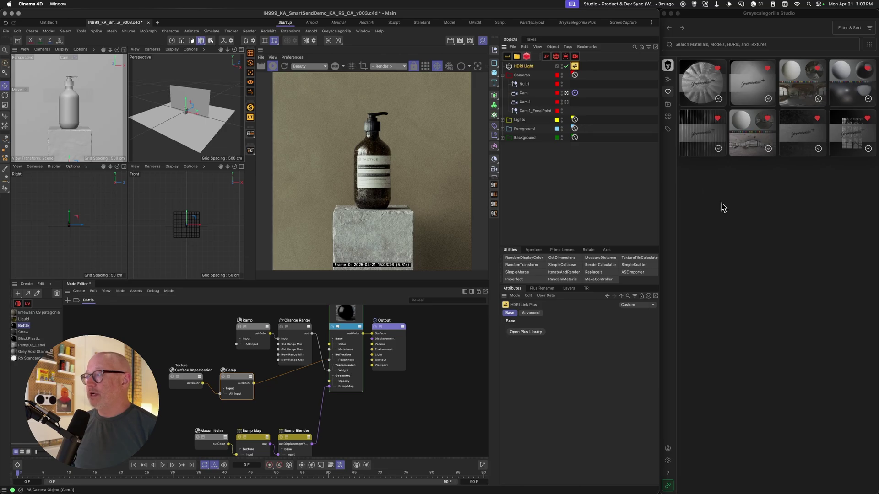
click(669, 108)
click(668, 106)
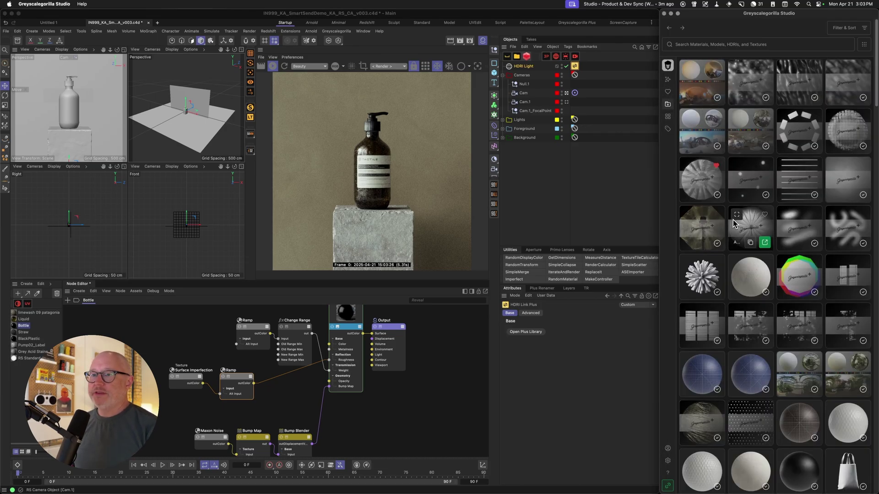
mouse_move(699, 84)
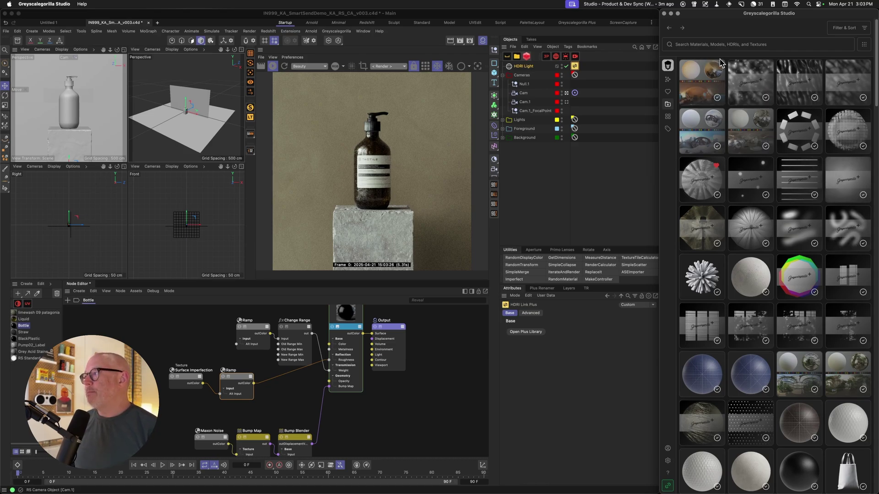
click(707, 82)
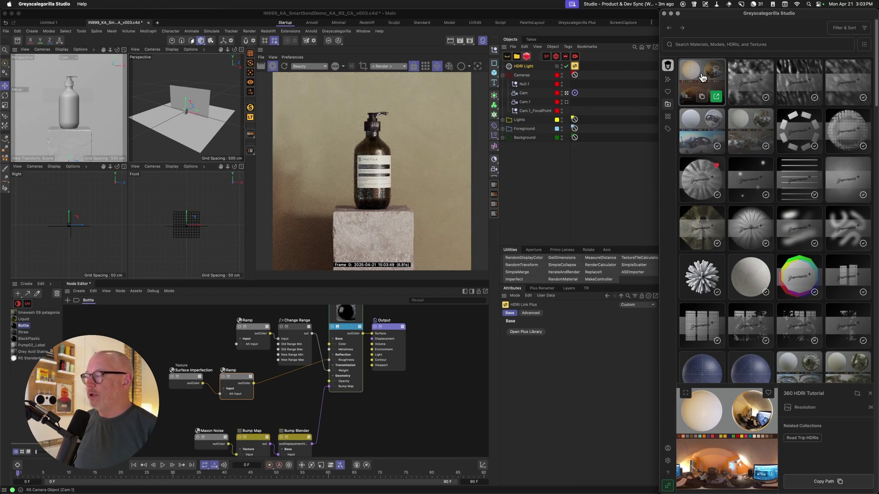
scroll(765, 166, down, 5)
scroll(767, 164, down, 1)
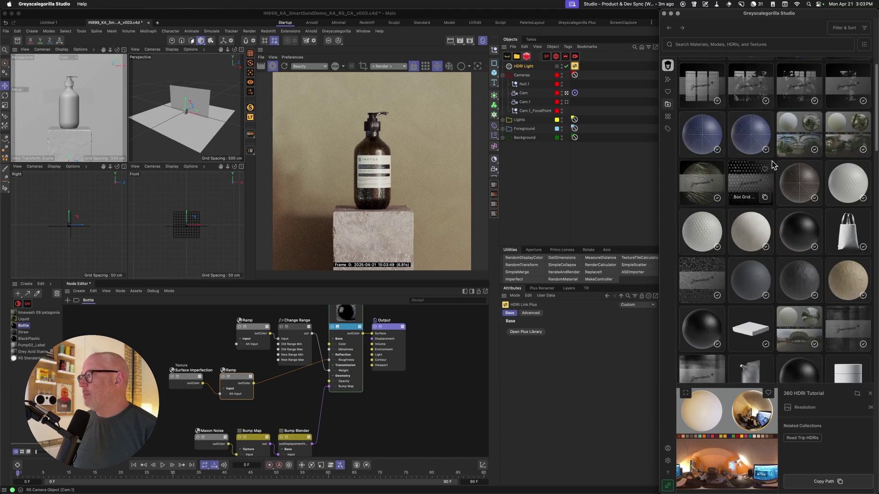
click(793, 135)
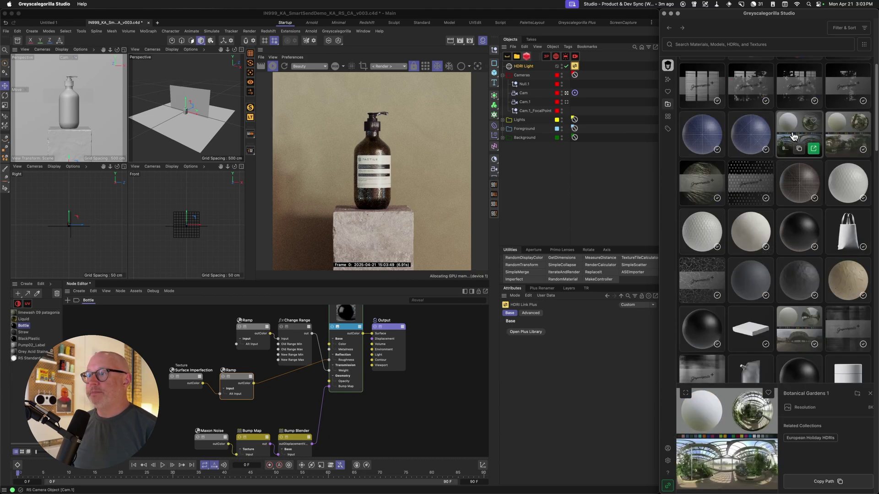
scroll(736, 168, down, 6)
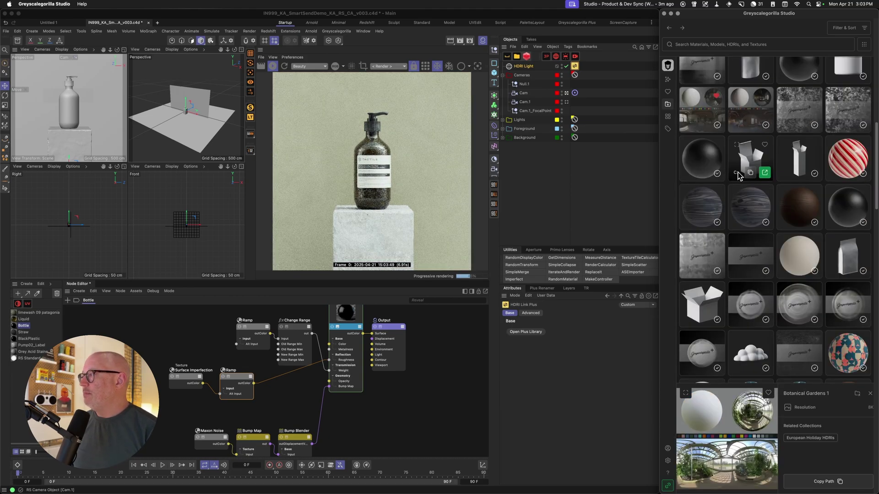
click(697, 113)
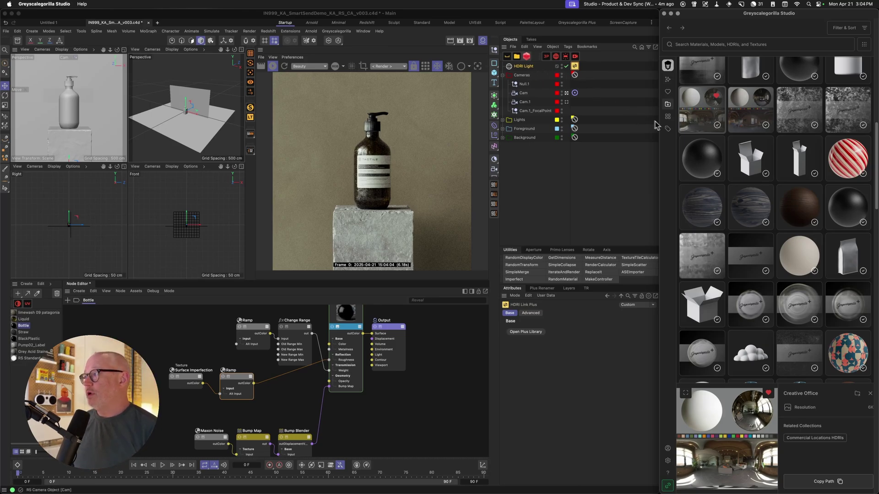
- Add Creative Office as a second HDRI light, disable it, and set Exposure -0.369, Saturation 32.028
click(764, 126)
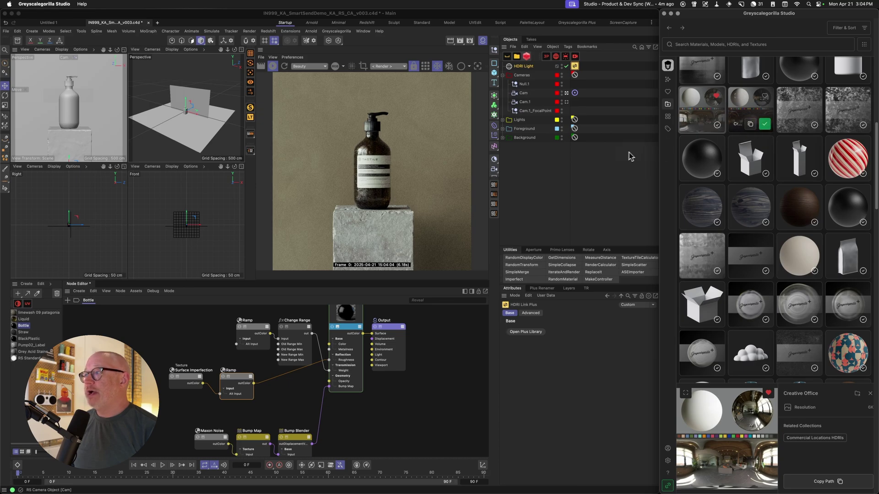
click(566, 74)
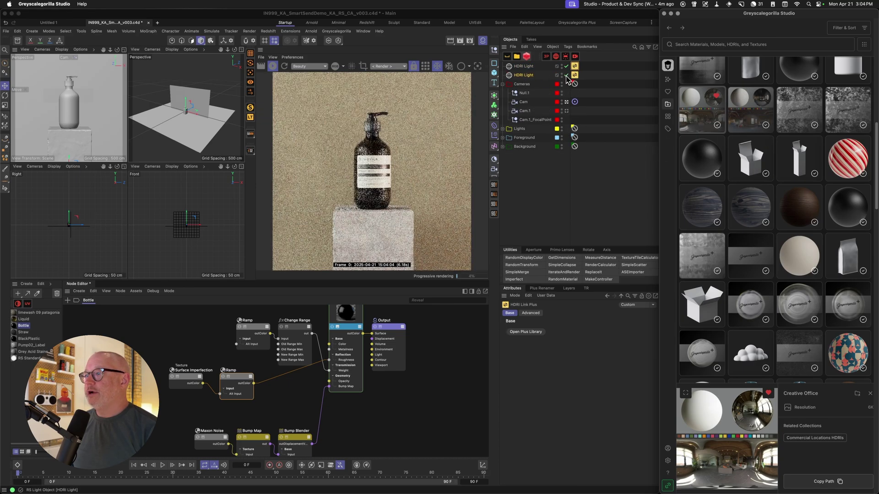
click(522, 66)
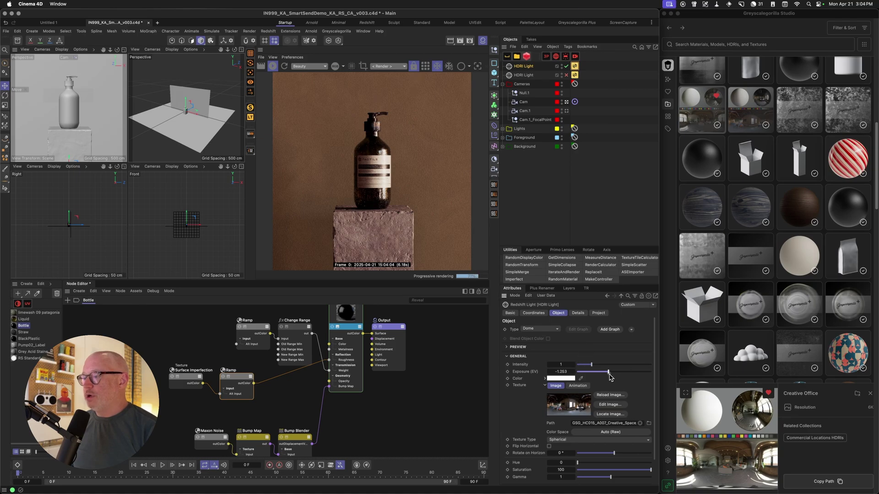
drag(614, 372, 611, 372)
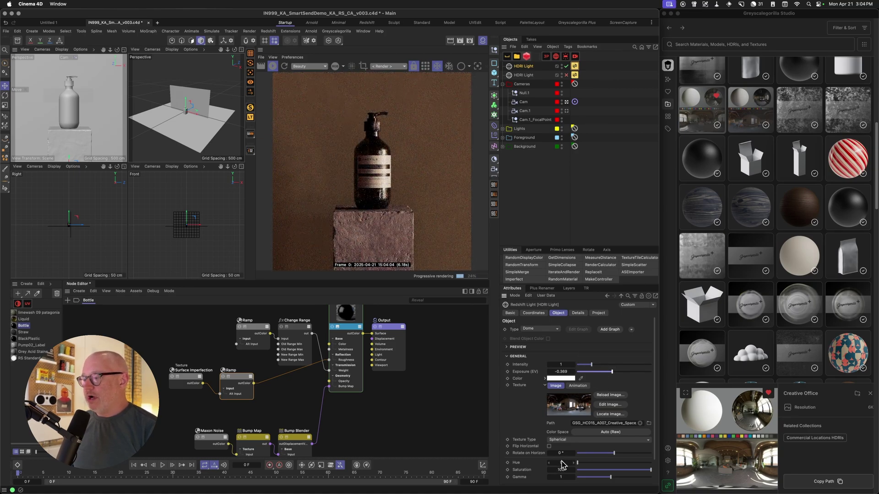
click(600, 470)
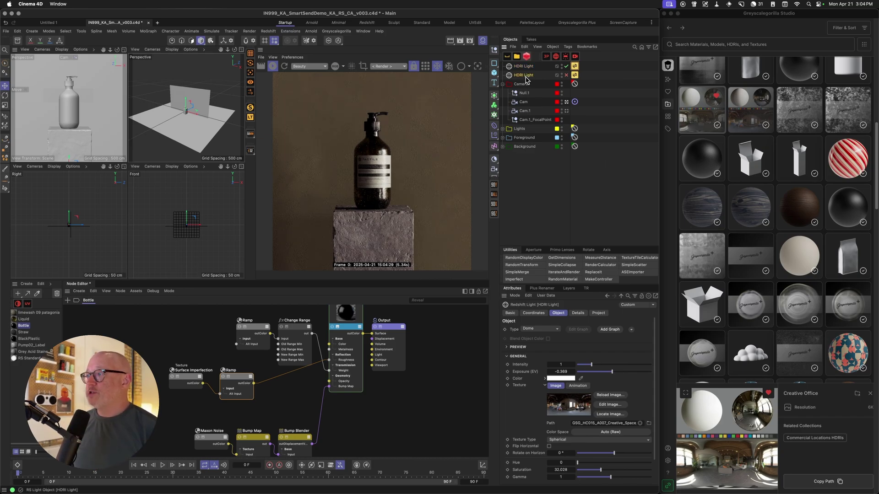
- Delete both HDRI lights and filter the Studio library to Favorites
shift+click(527, 75)
key(Delete)
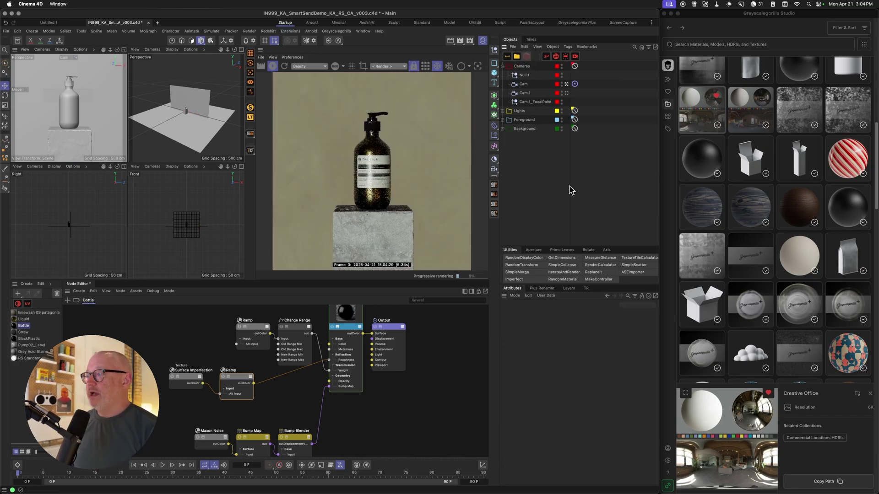
click(668, 91)
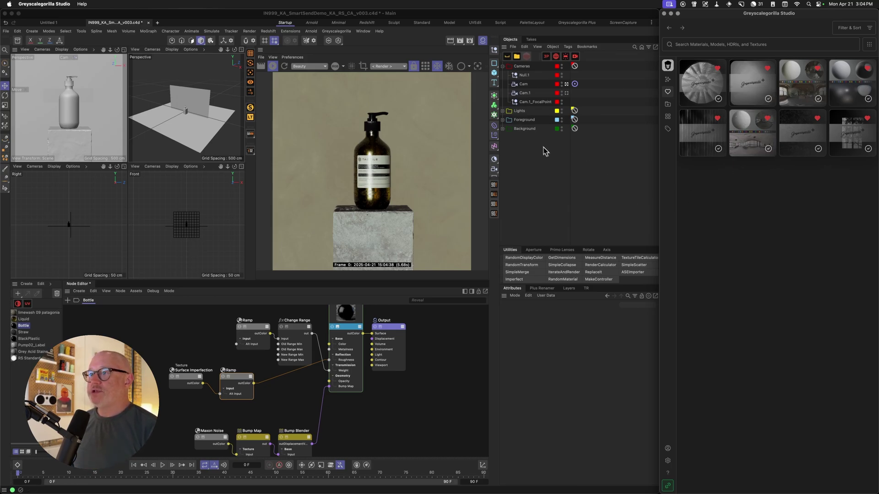
- Add a Redshift area light to test on the bottle, then delete it
click(269, 31)
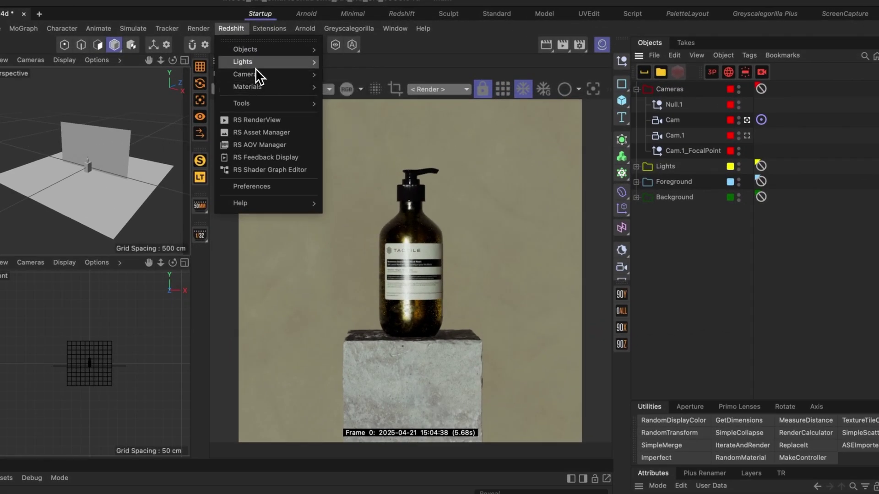
mouse_move(313, 51)
click(350, 106)
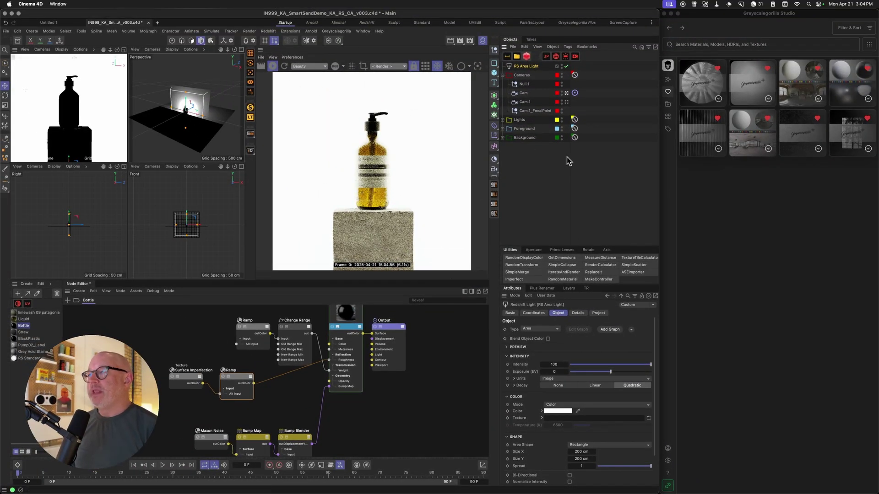
click(547, 188)
click(529, 68)
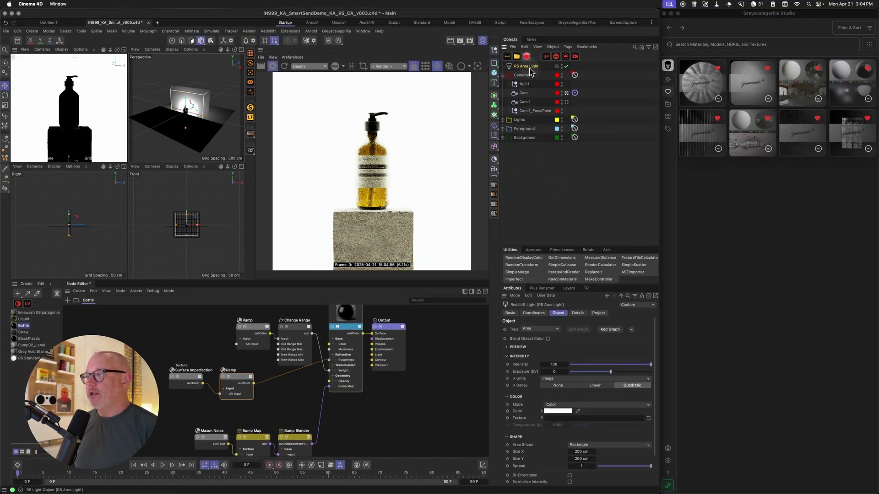
key(Delete)
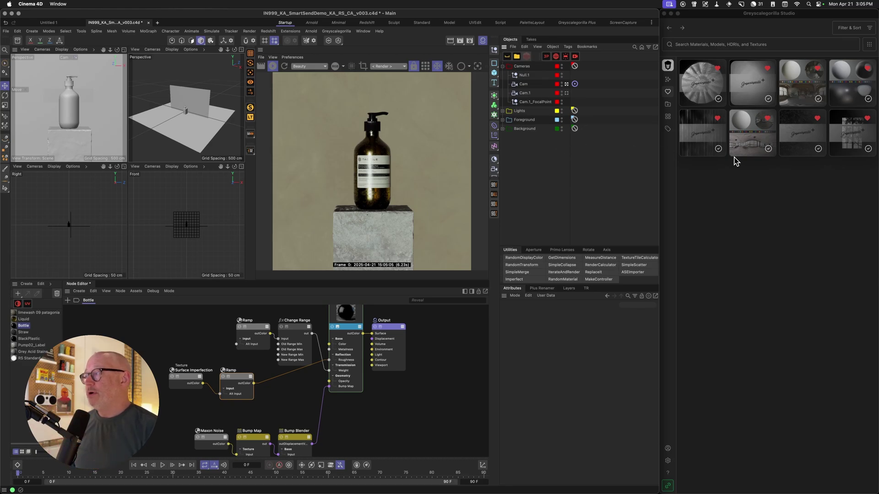
- Send the Studio area light map rig into the bottle scene
click(759, 167)
mouse_move(767, 97)
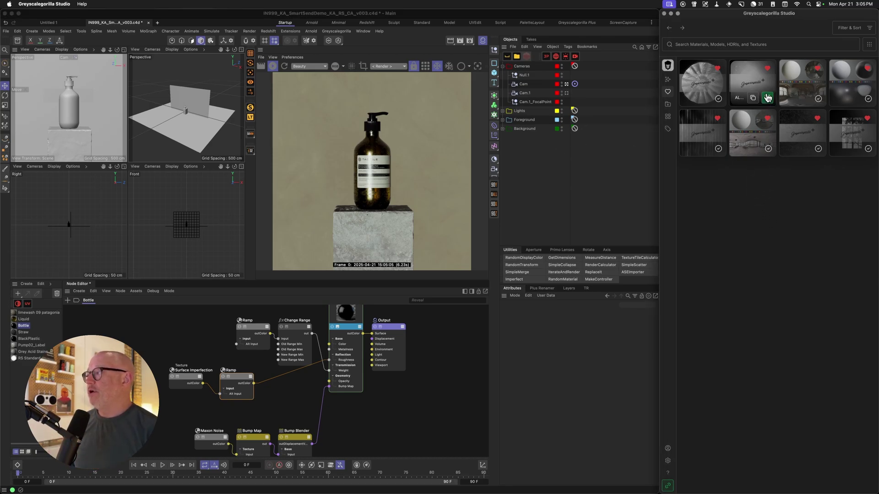
click(768, 100)
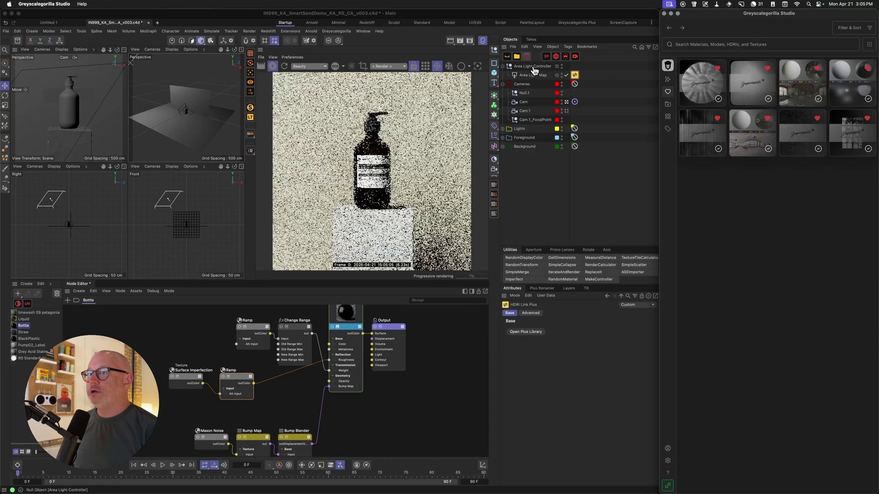
- Maximize the Perspective view and rotate the Area Light Controller around the bottle
click(241, 50)
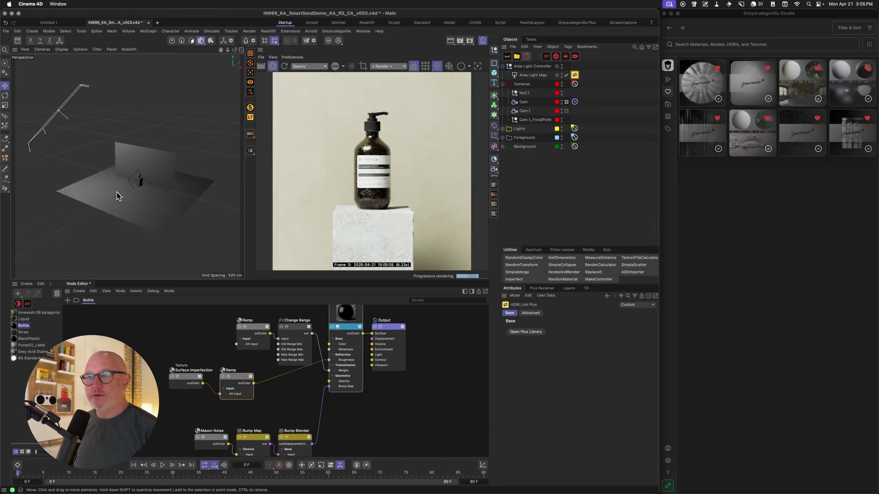
click(531, 66)
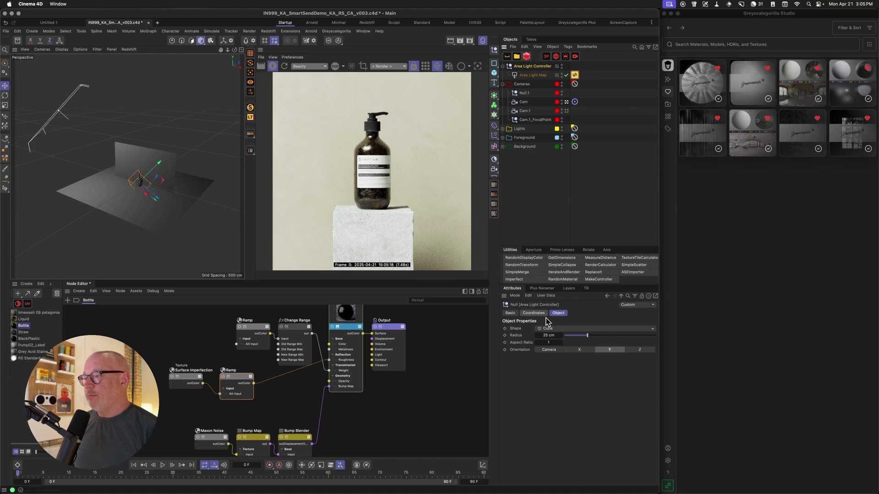
click(533, 313)
drag(591, 339, 538, 352)
- Lower the Area Light Map exposure to -2.532 and view the ALM2 Parabolic Reflector map details
click(532, 75)
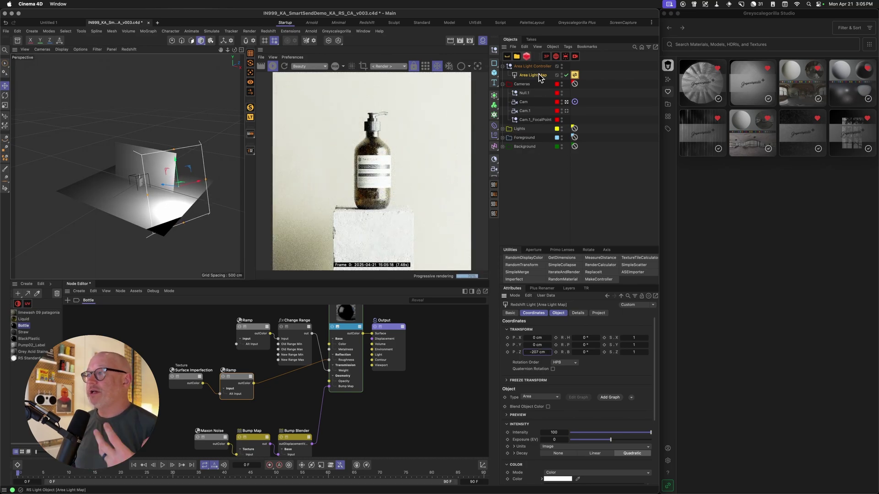
drag(610, 439, 599, 440)
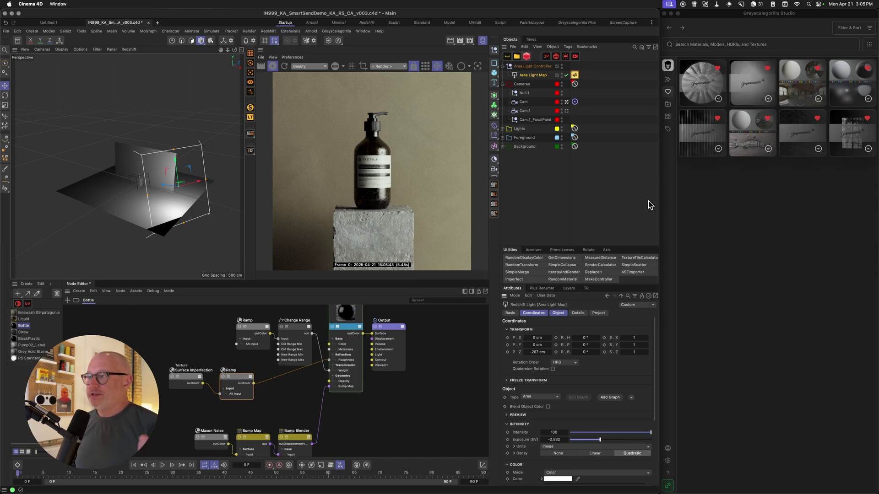
click(540, 67)
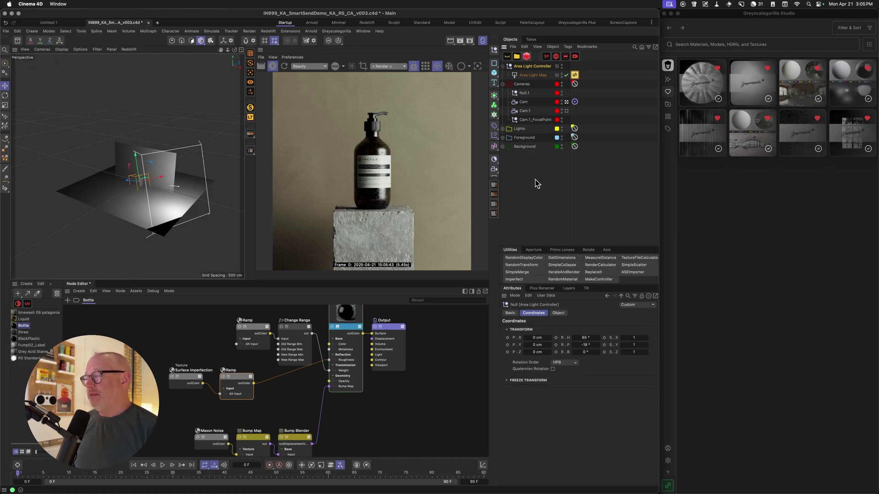
click(575, 75)
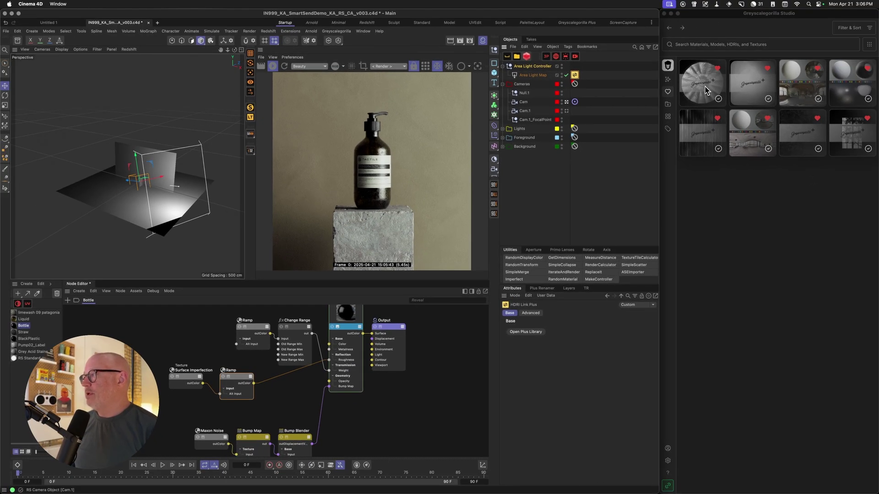
click(706, 90)
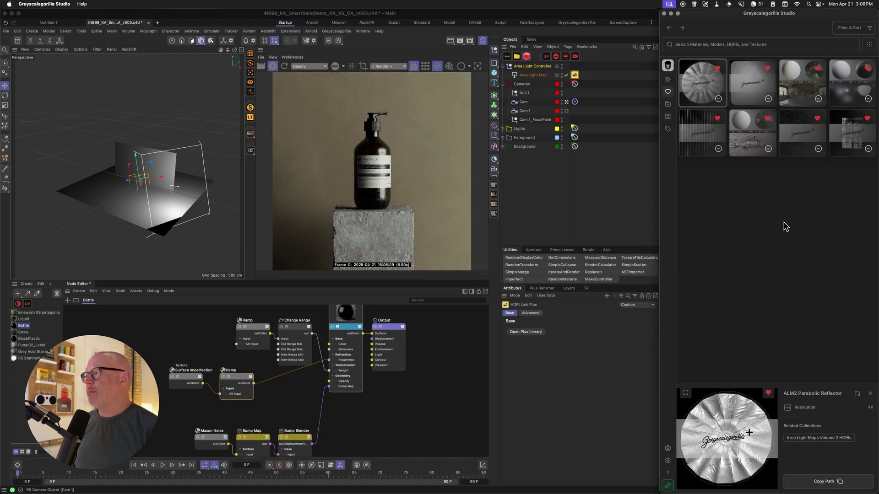
- Delete the area light rig and add a Redshift spot light to the scene
click(531, 66)
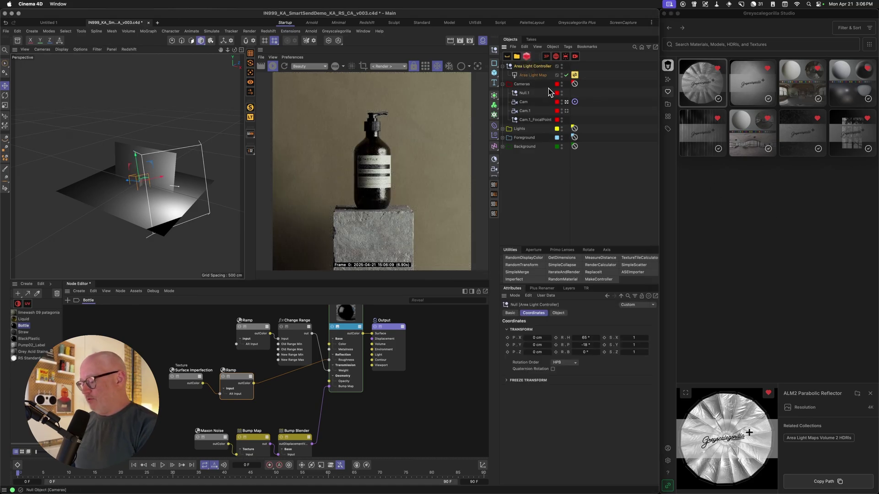
key(Delete)
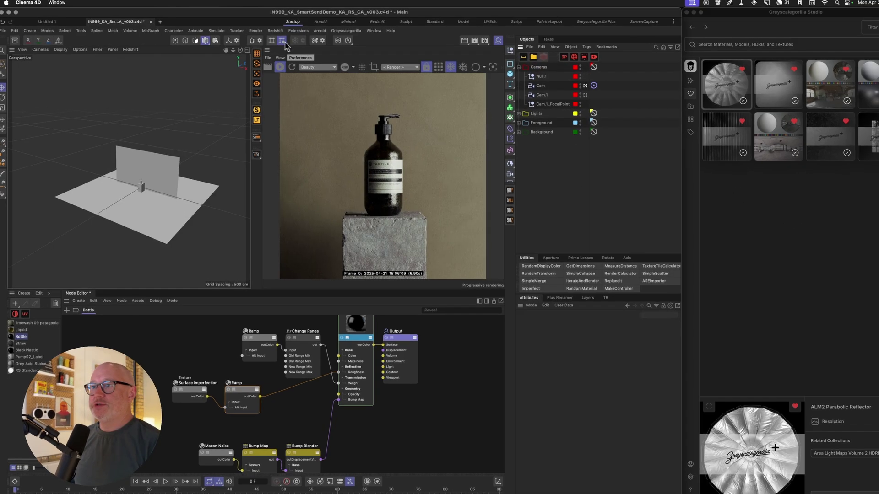
click(275, 30)
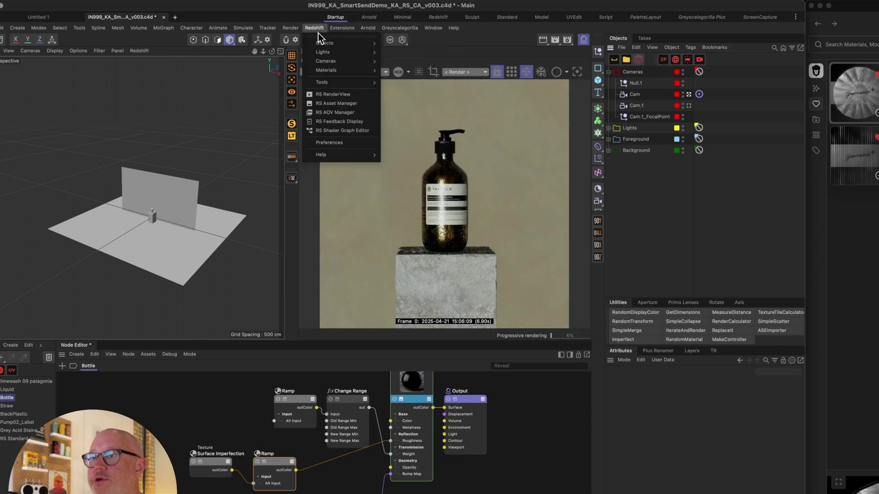
mouse_move(297, 54)
click(400, 75)
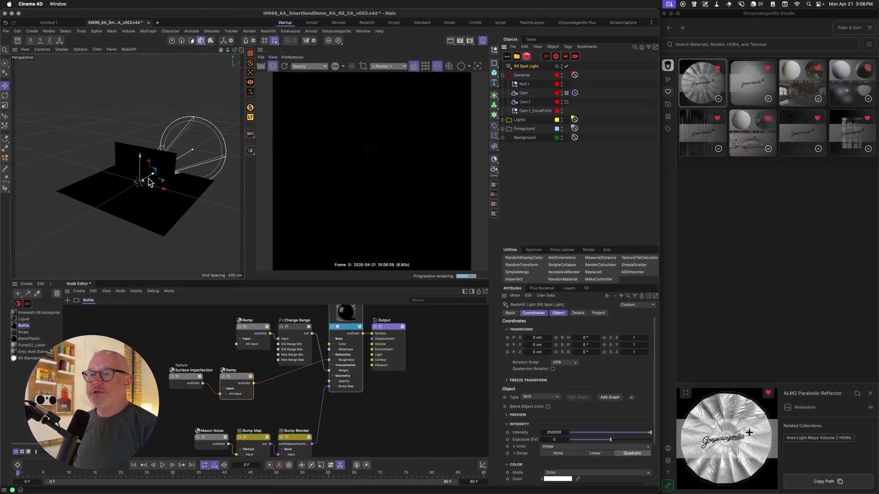
- Pull the spot light back along Z to -170.442 cm, then delete it
drag(149, 180, 106, 180)
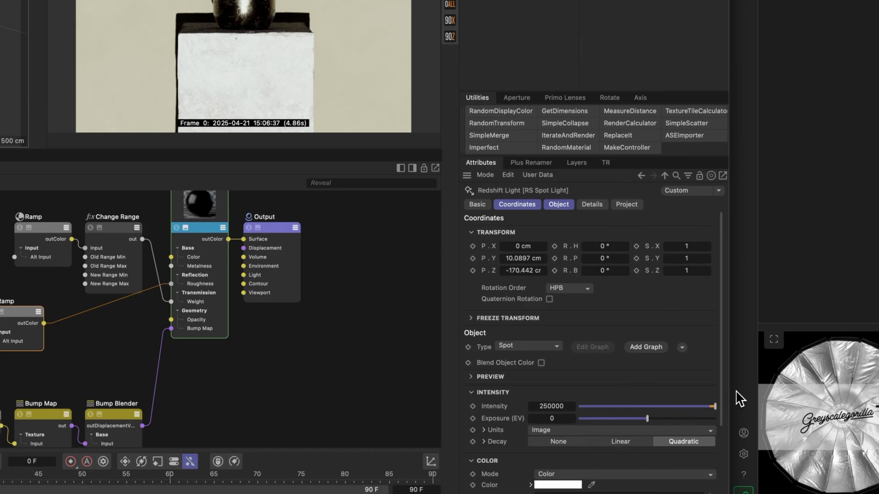
scroll(727, 392, down, 3)
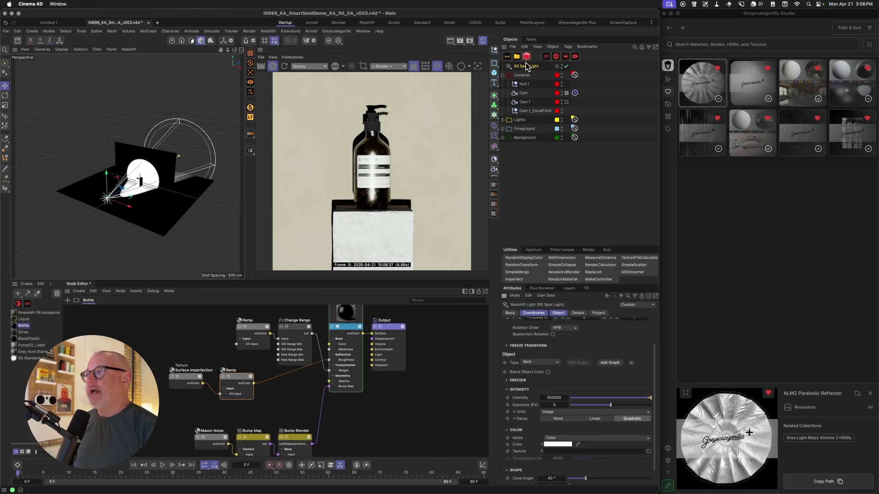
key(Delete)
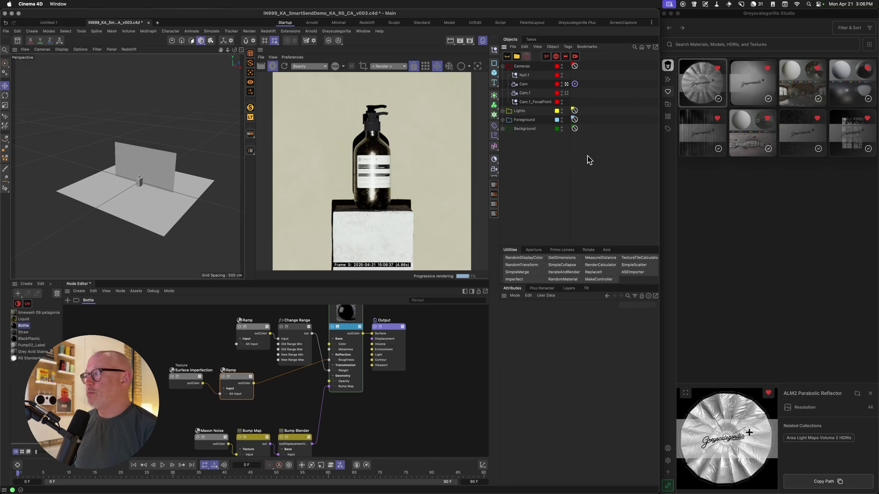
- Send the gobo light rig into the scene and shift its target sideways along X
click(755, 157)
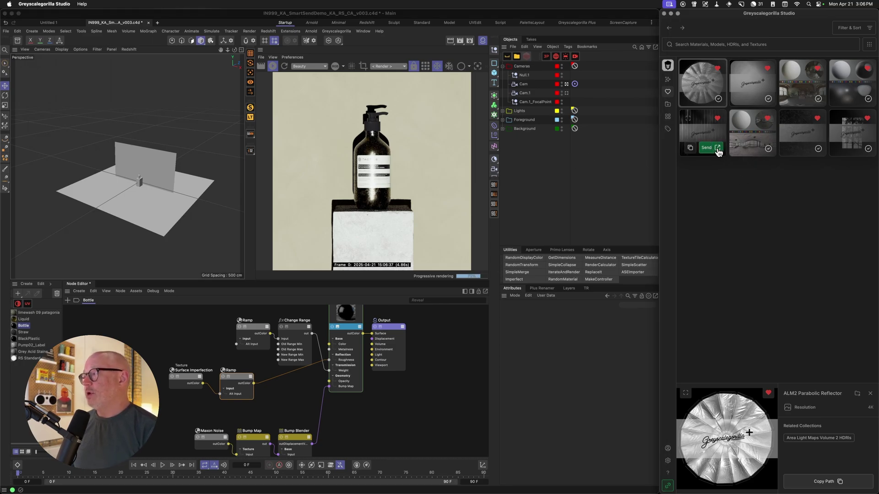
click(717, 149)
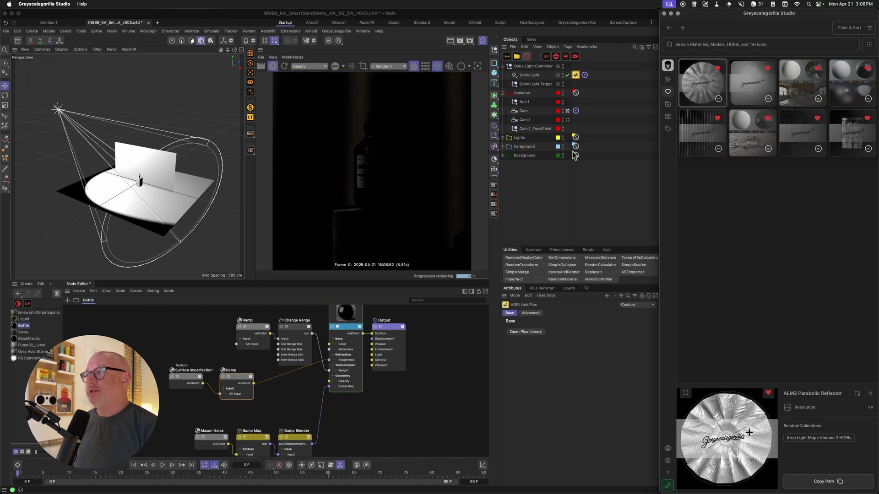
click(529, 85)
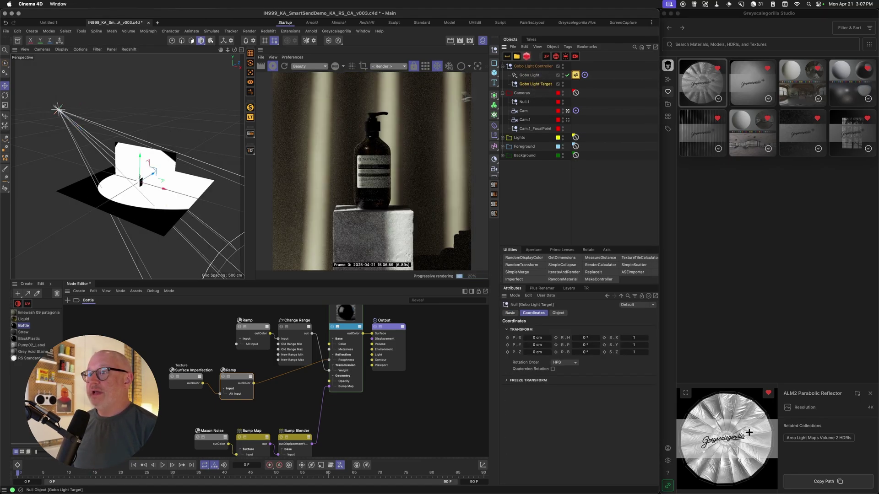
scroll(145, 188, up, 3)
drag(146, 187, 139, 167)
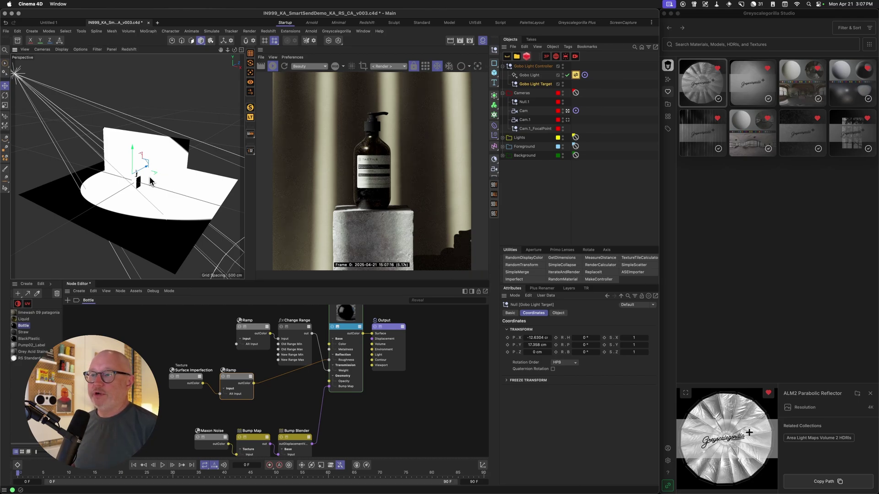
drag(228, 50, 212, 55)
- Switch the gobo pattern to Window Tree Loop 02 through its HDRI link tag
click(575, 75)
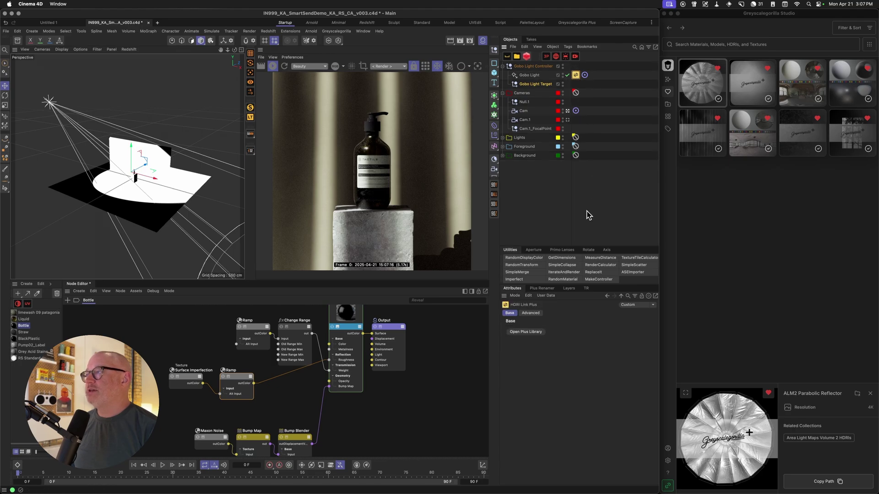
click(846, 147)
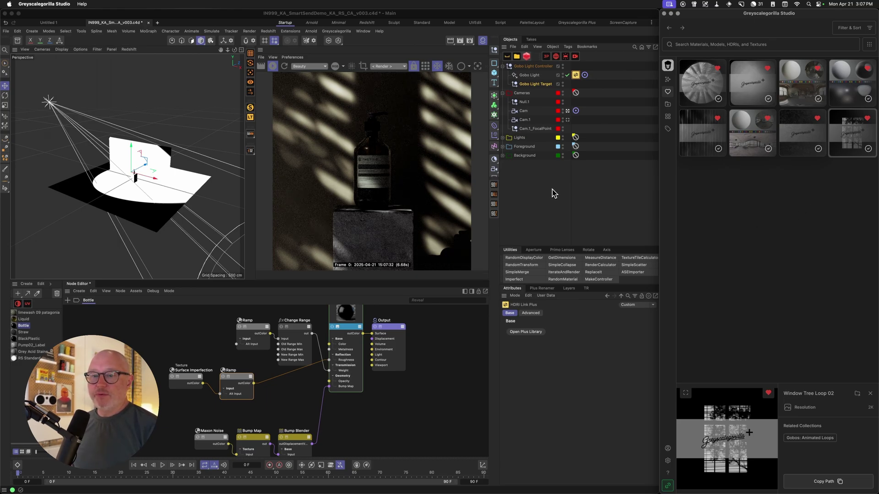
click(542, 68)
- Delete the gobo light rig and add an HDRI light from Studio in its place
key(Delete)
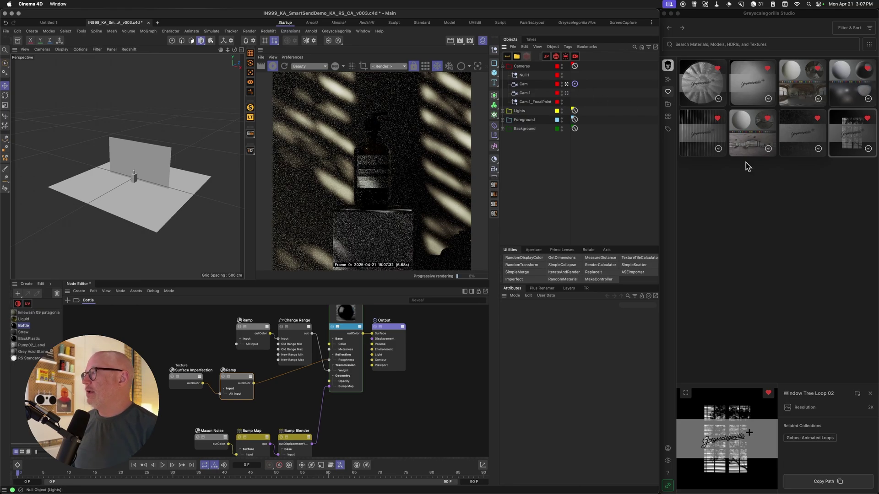
double_click(816, 89)
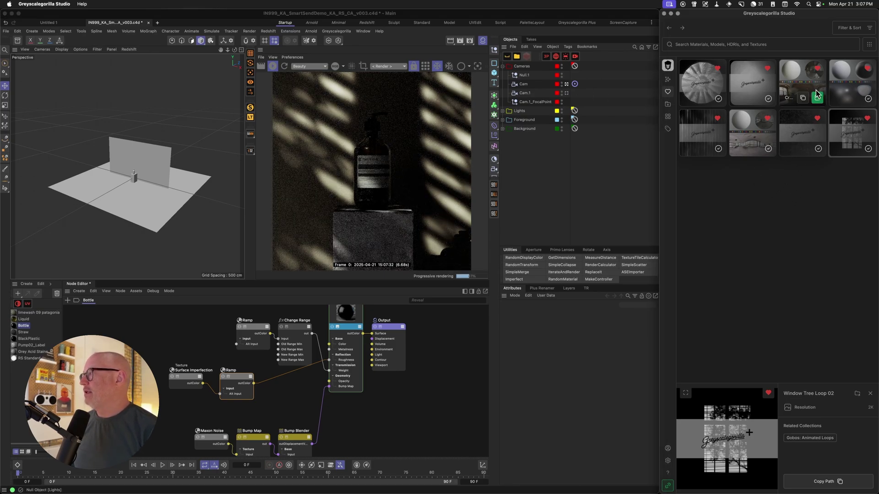
click(562, 69)
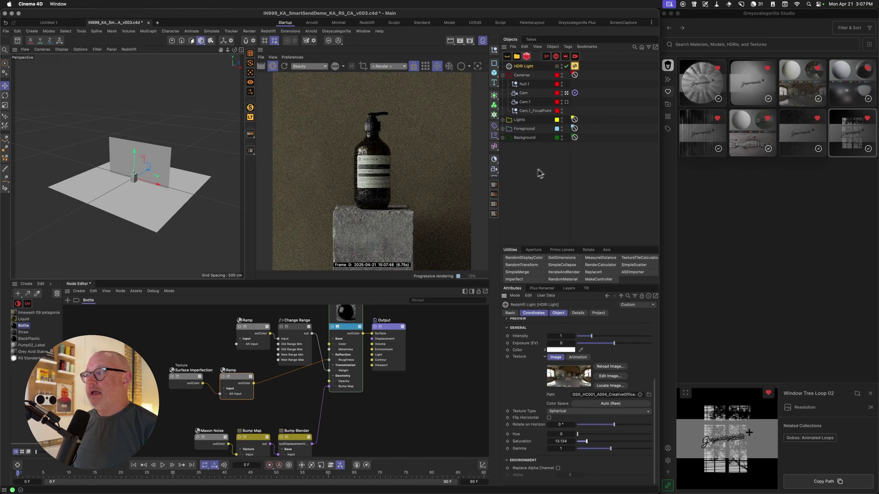
- View through Cam.1 with a render region on the label, then delete the Surface Imperfection and Ramp nodes
click(566, 102)
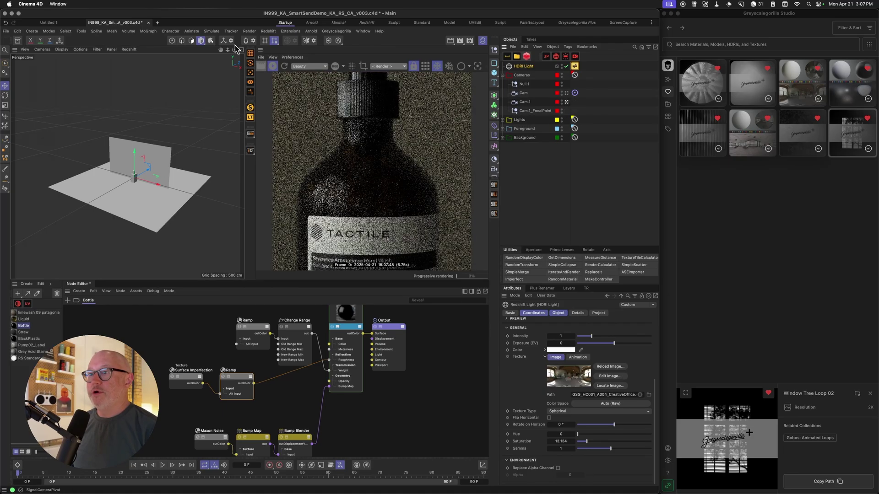
middle_click(113, 87)
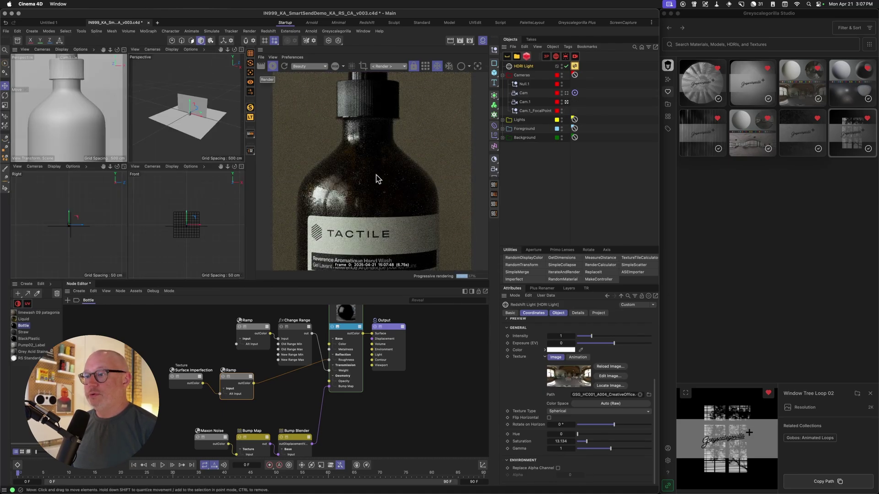
drag(285, 155, 412, 240)
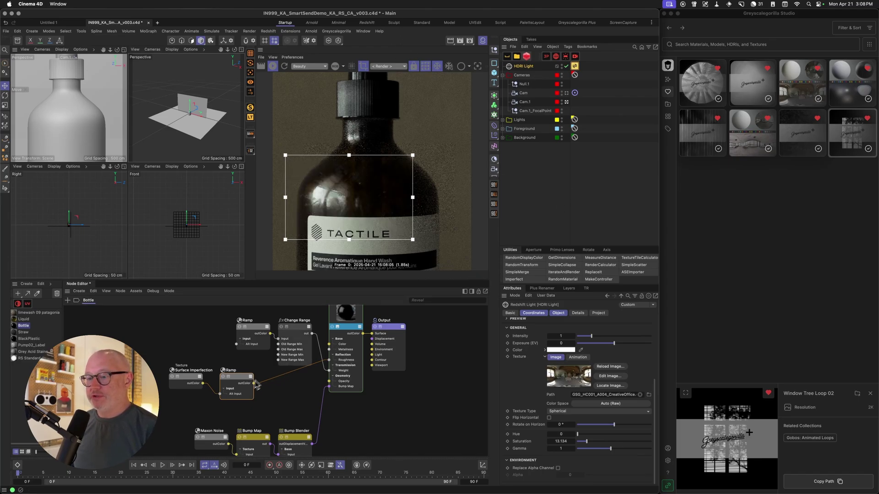
drag(155, 365, 284, 412)
key(Delete)
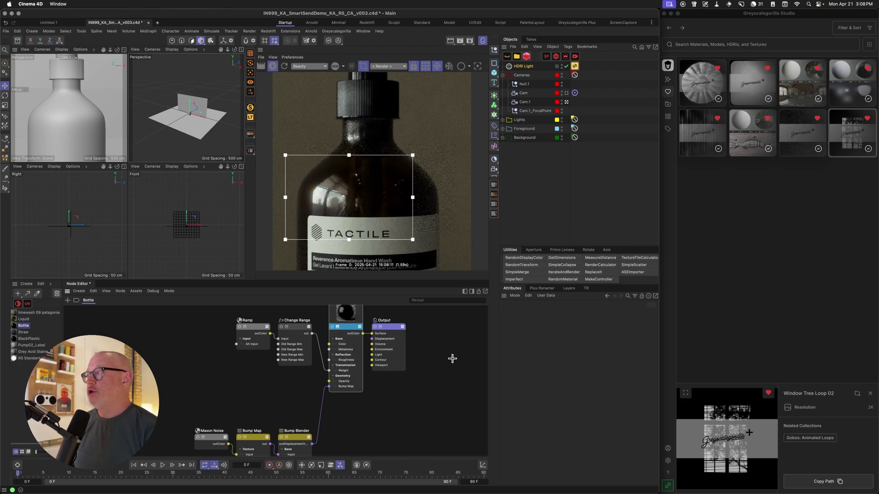
- Send the Surface Imperfection texture from Studio into the selected Bottle material
click(24, 326)
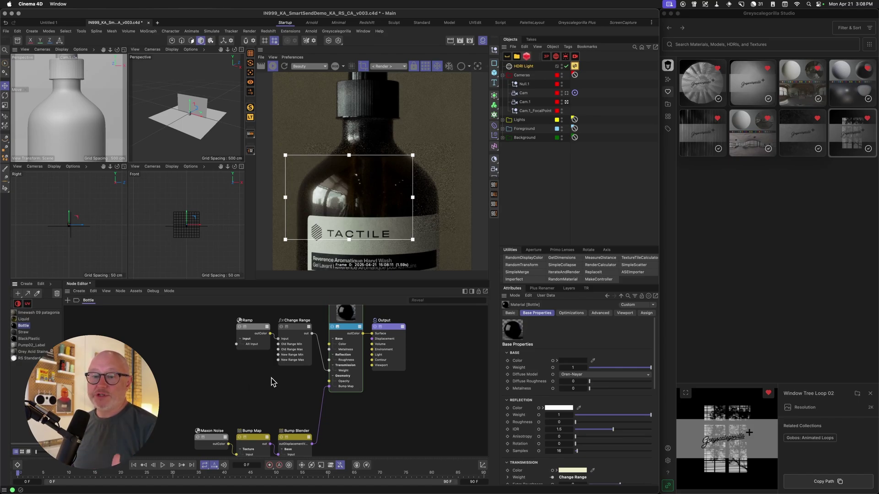
click(823, 227)
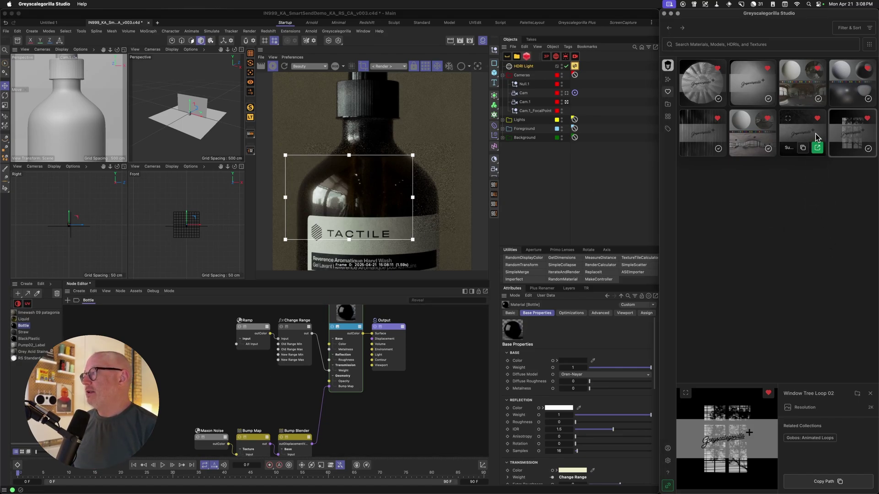
mouse_move(802, 134)
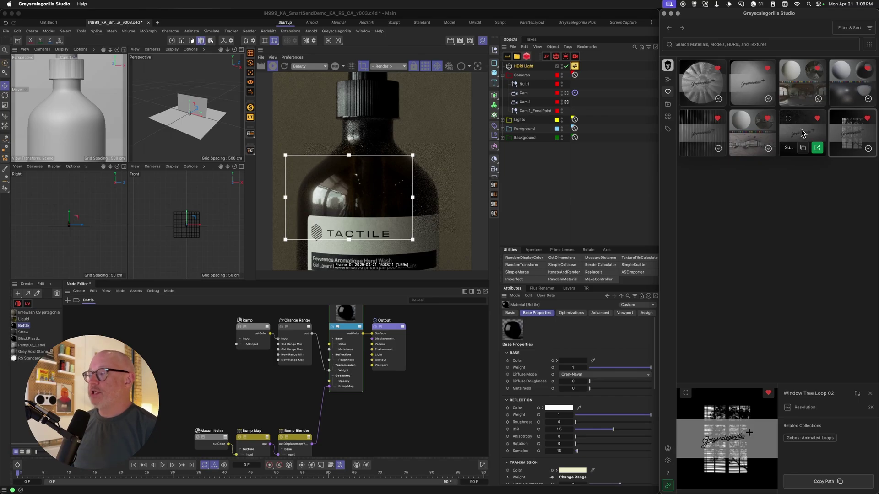
click(817, 148)
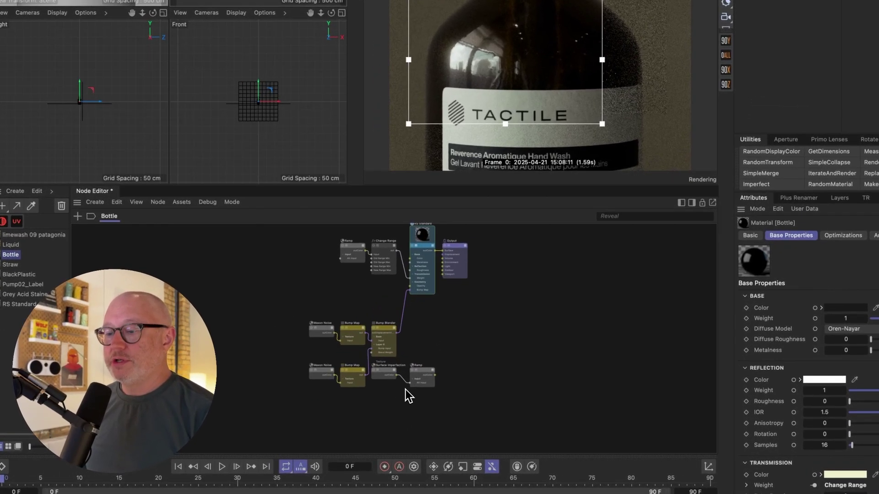
scroll(285, 417, up, 5)
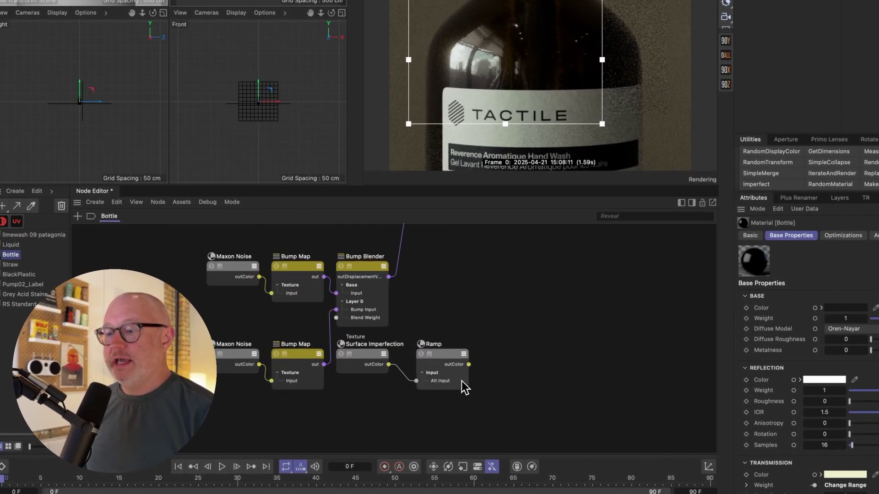
- Move the new Surface Imperfection and Ramp nodes above the Maxon Noise node
drag(360, 417, 268, 401)
drag(383, 368, 137, 292)
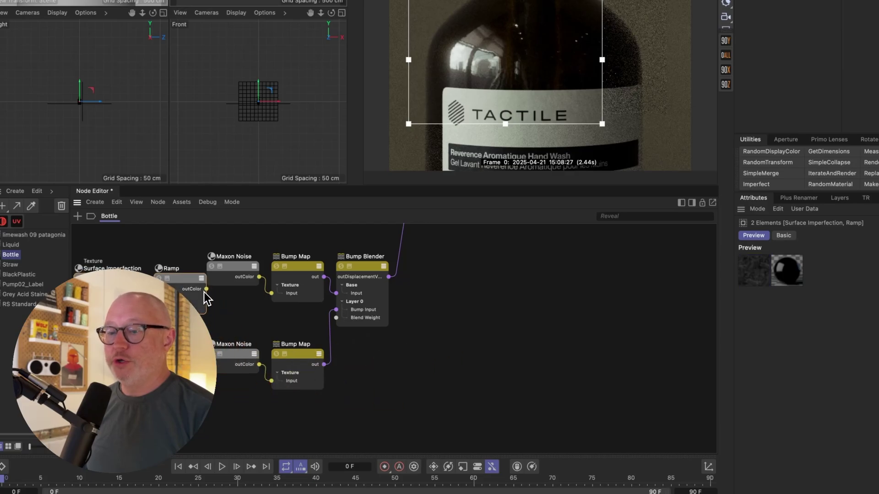
middle_drag(235, 311, 357, 430)
drag(215, 337, 433, 311)
scroll(497, 311, right, 5)
scroll(497, 311, up, 3)
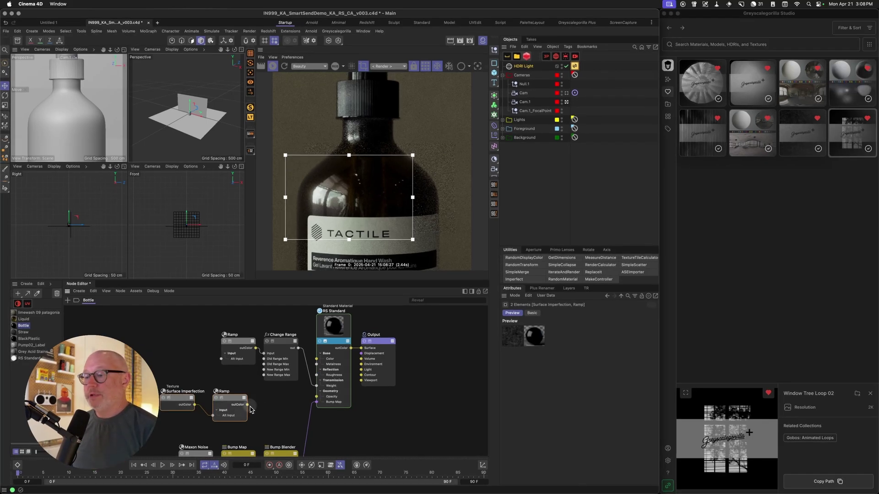
- Wire the Ramp output into RS Standard Roughness and slide the ramp knot to 17.9293%
drag(247, 404, 316, 375)
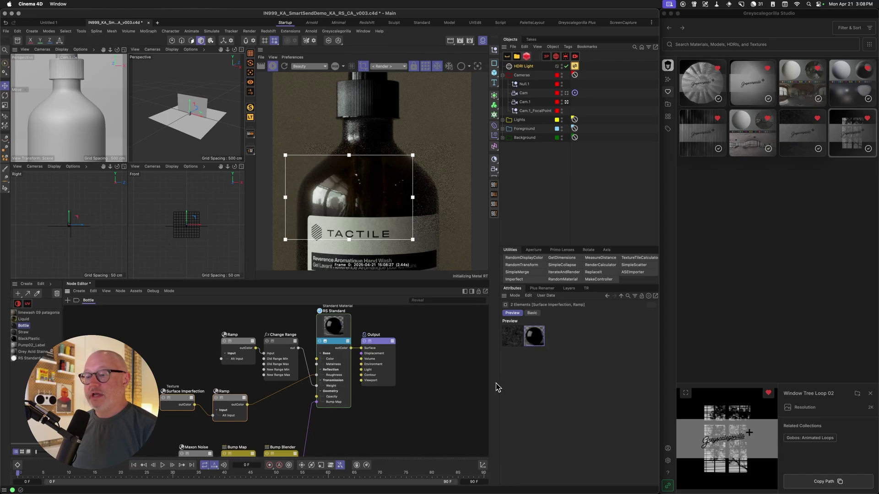
click(229, 399)
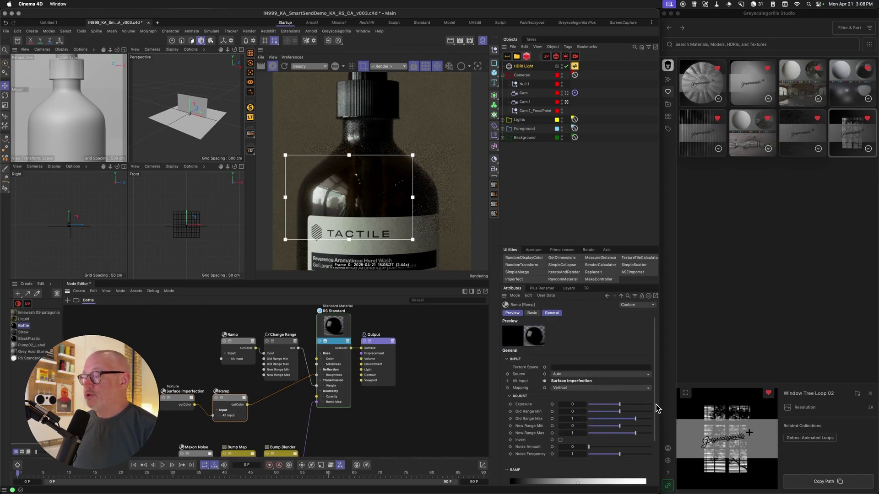
scroll(649, 409, down, 3)
drag(645, 434, 534, 435)
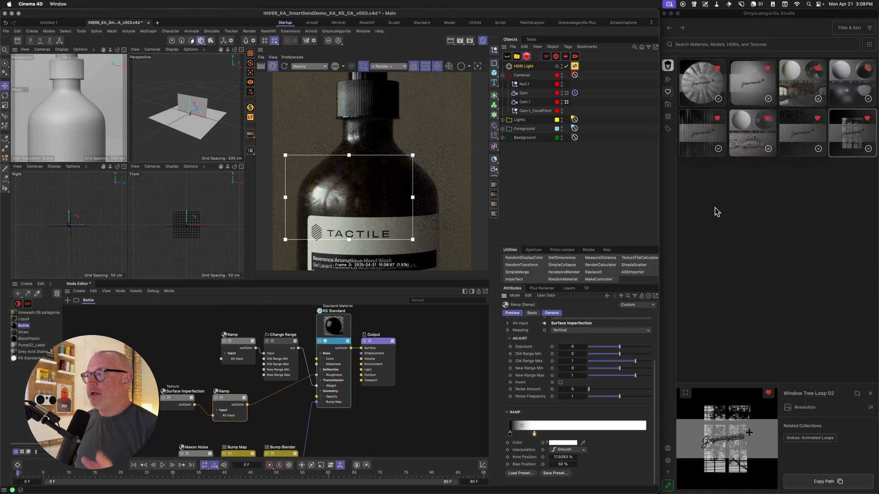
- Show the full asset collection in Studio, then drag in a model and cancel the FBX import
click(669, 109)
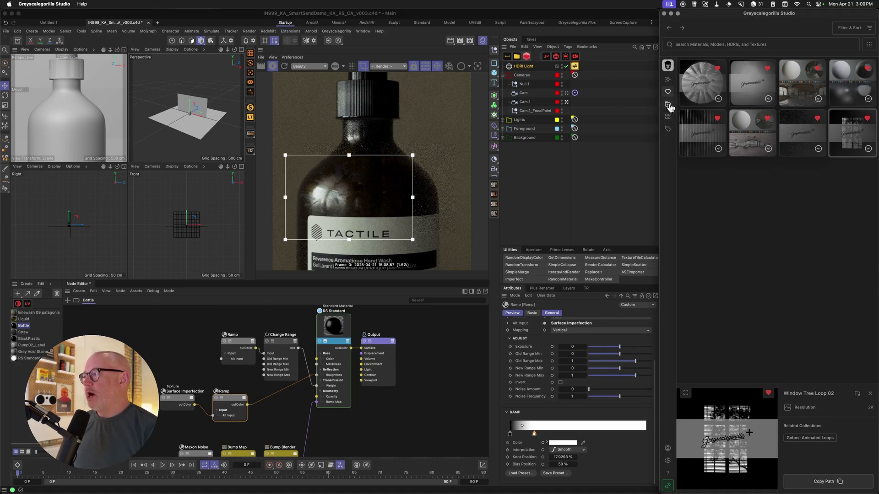
click(669, 107)
drag(709, 272, 211, 230)
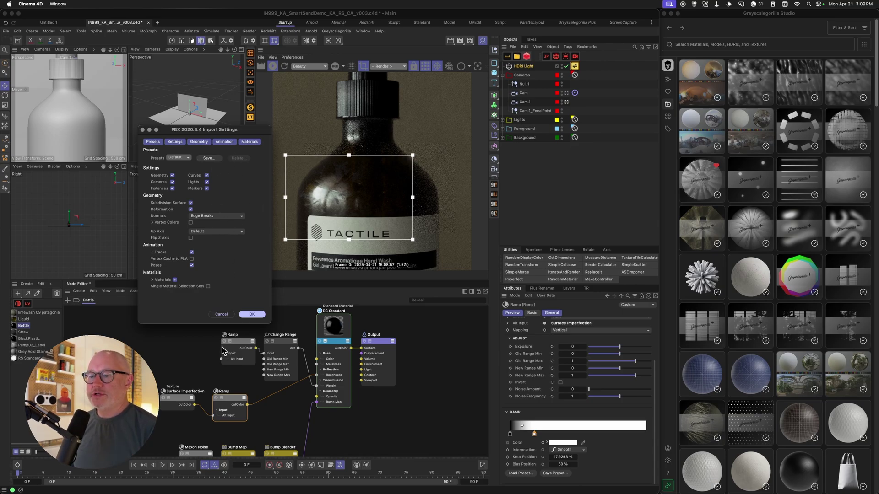
click(221, 313)
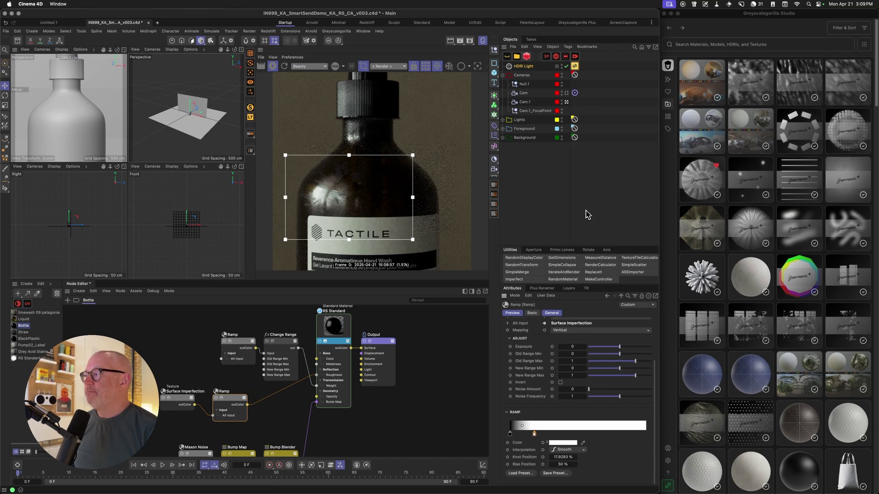
click(715, 273)
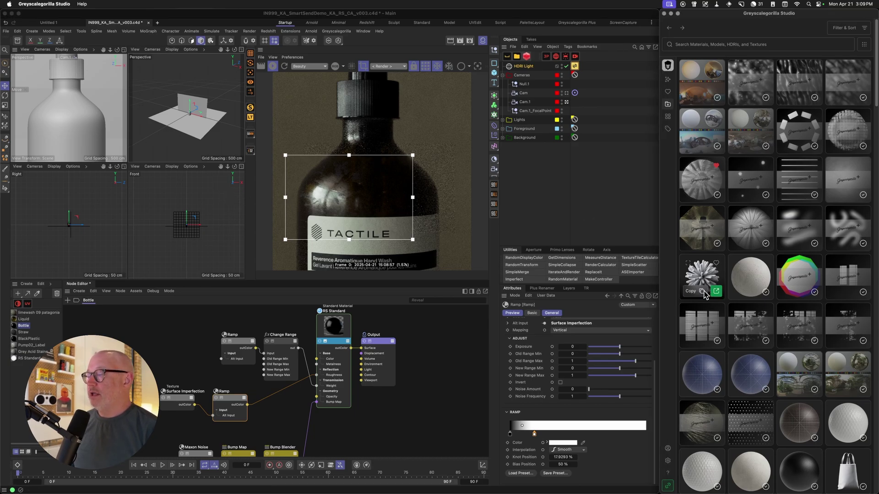